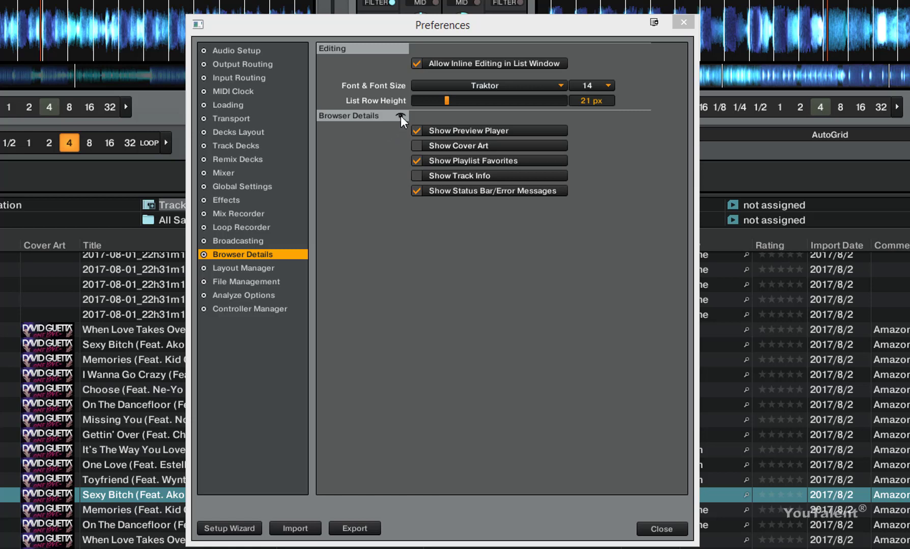
Toggle 'Allow Inline Editing in List Window' in Browser Details, then shift Preferences right and down.
click(416, 63)
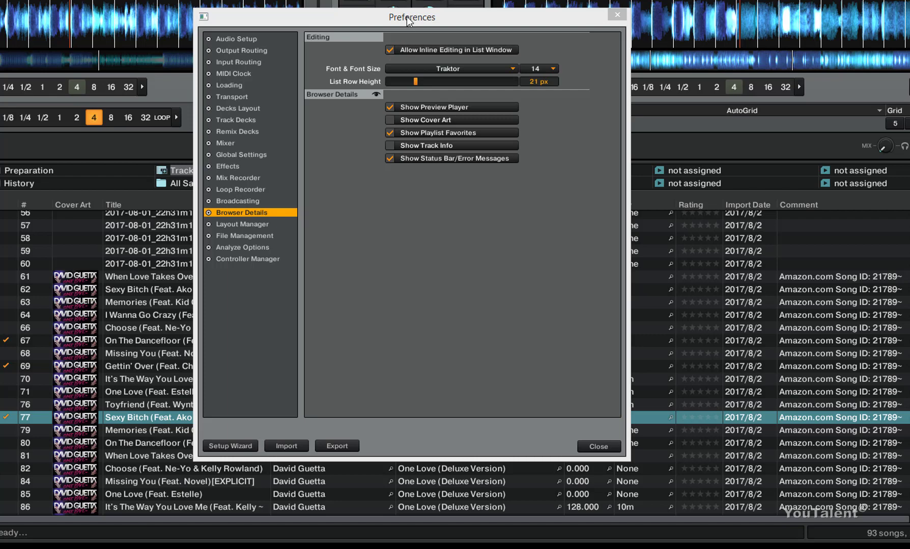
drag(407, 19, 492, 45)
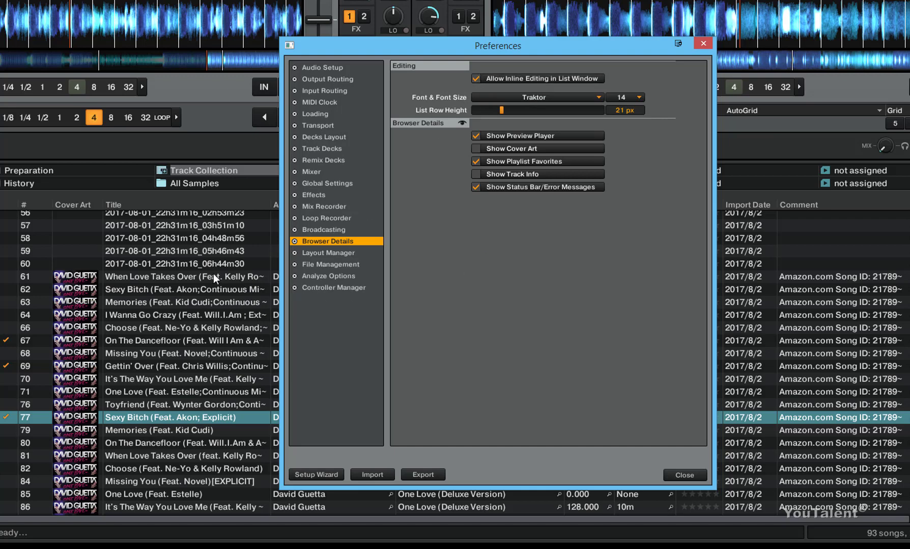
click(123, 275)
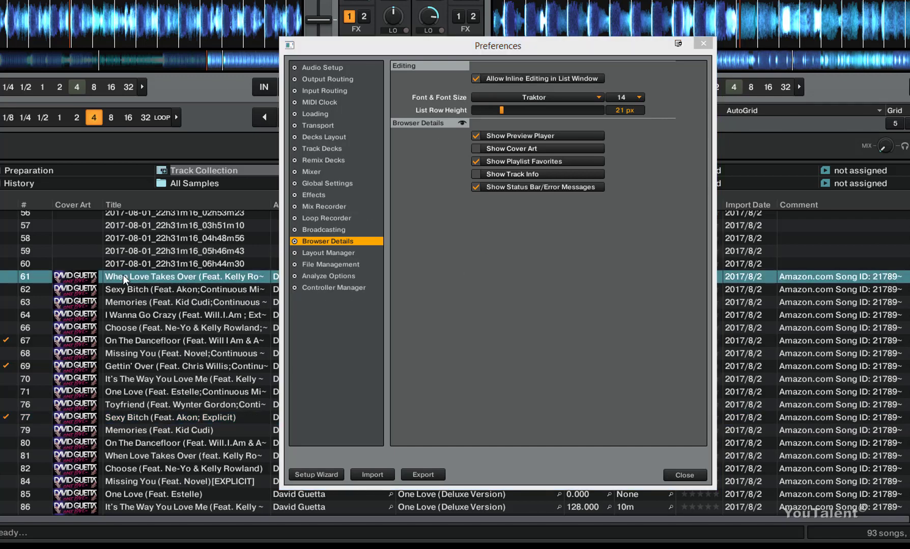
click(110, 276)
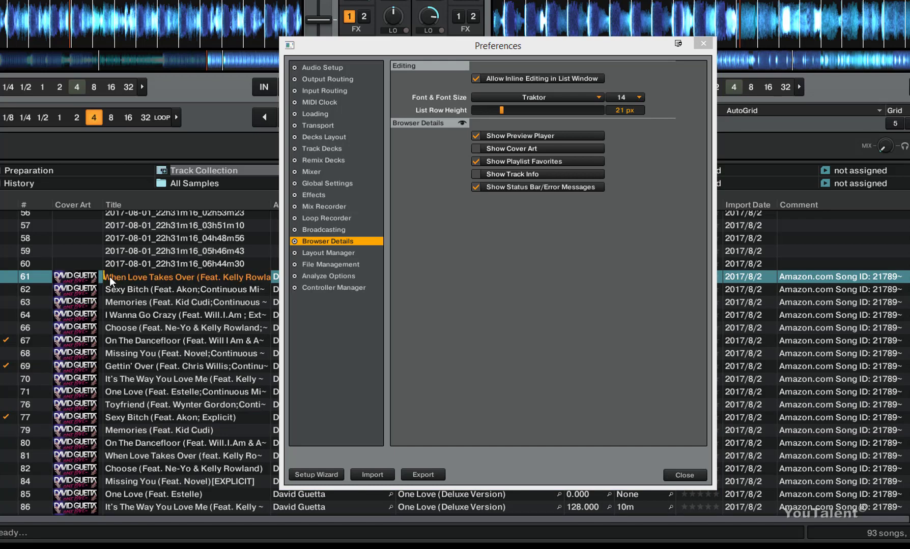
text(1 -)
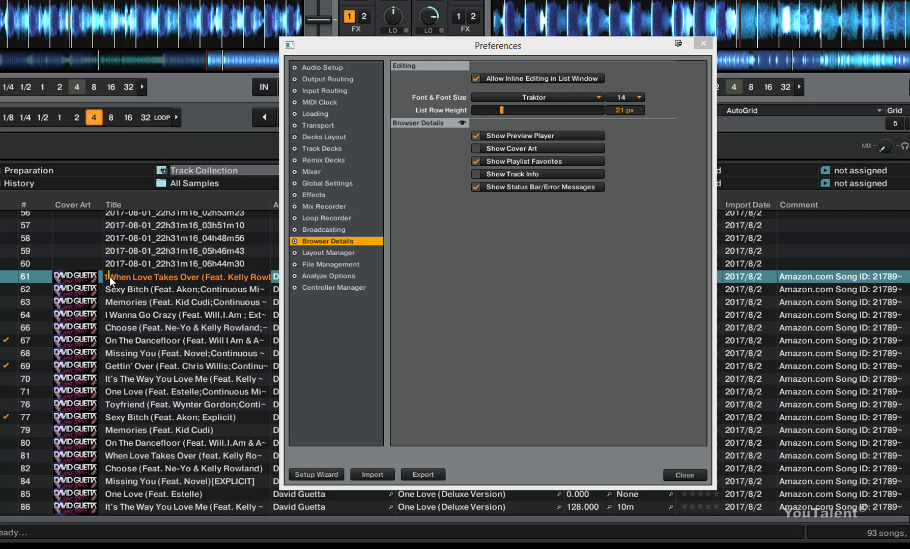
key(Return)
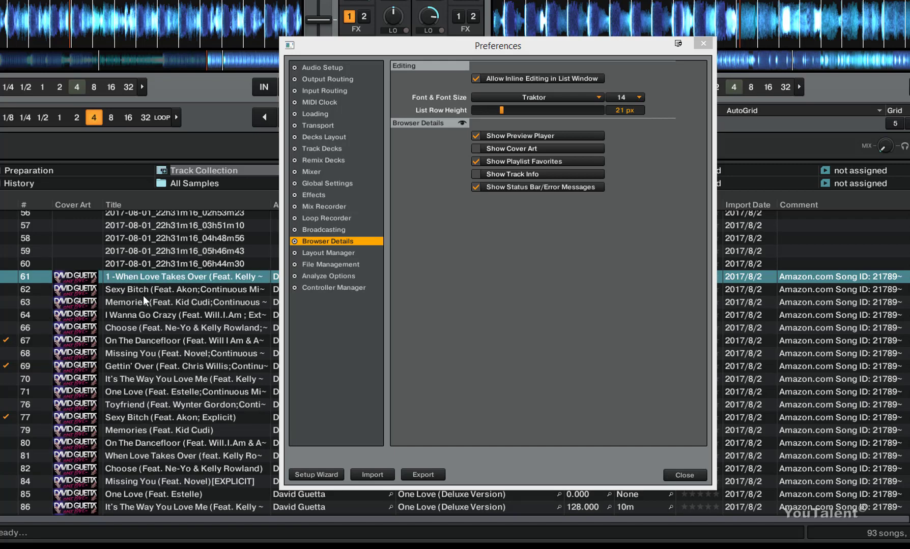
double_click(782, 277)
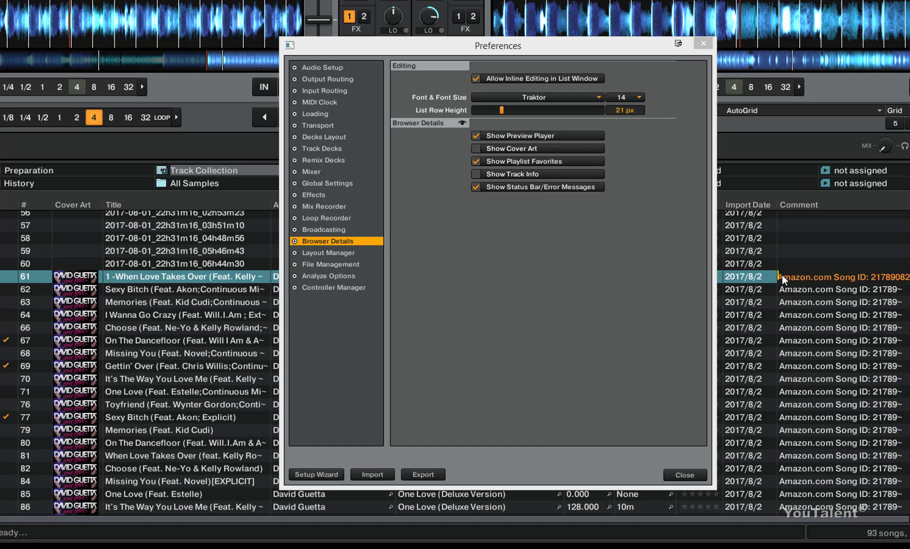
text(1 -)
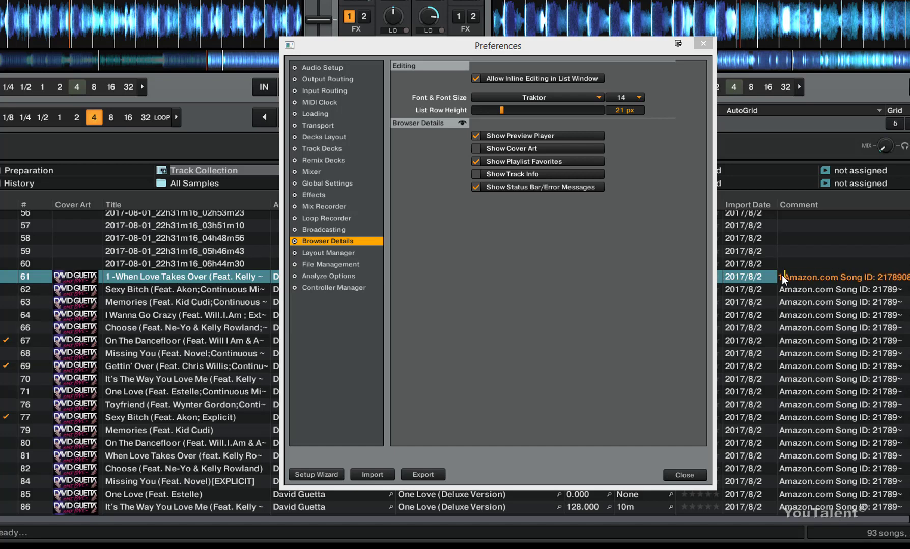
key(Return)
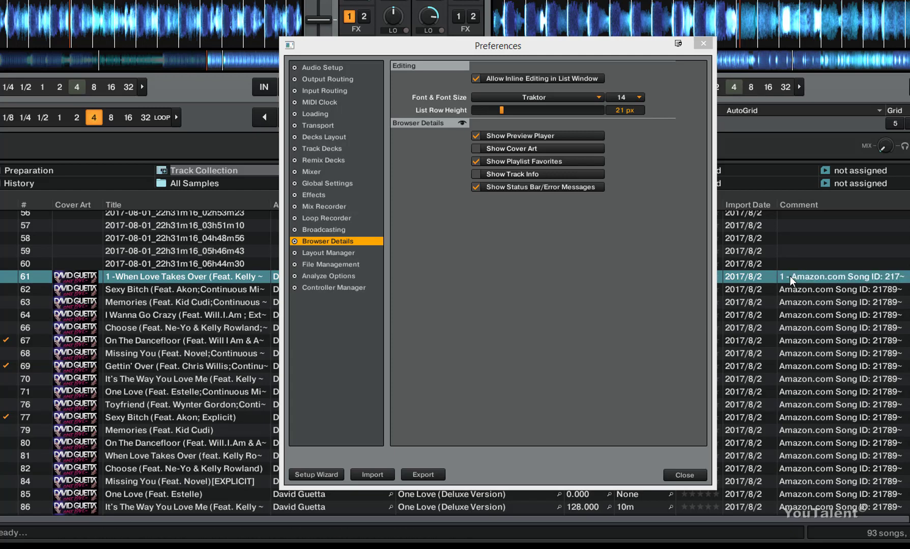
double_click(790, 276)
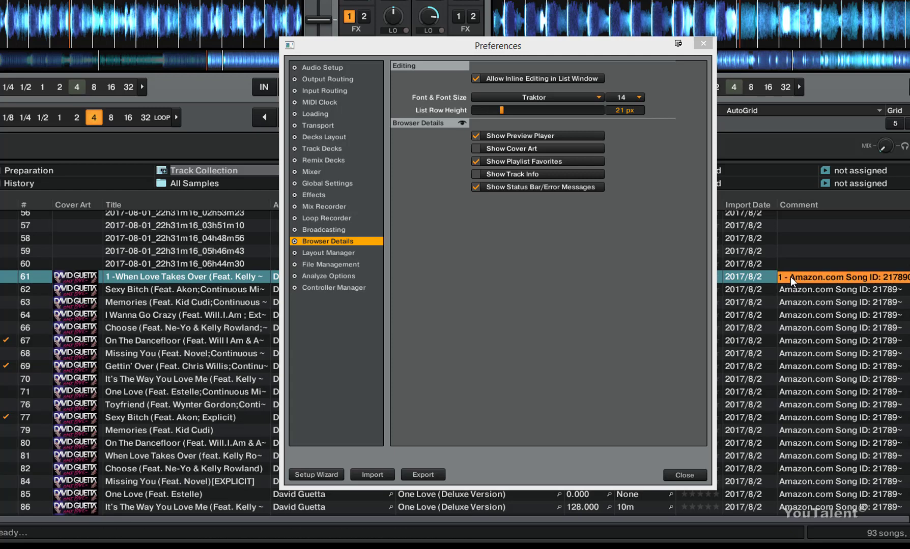
click(790, 279)
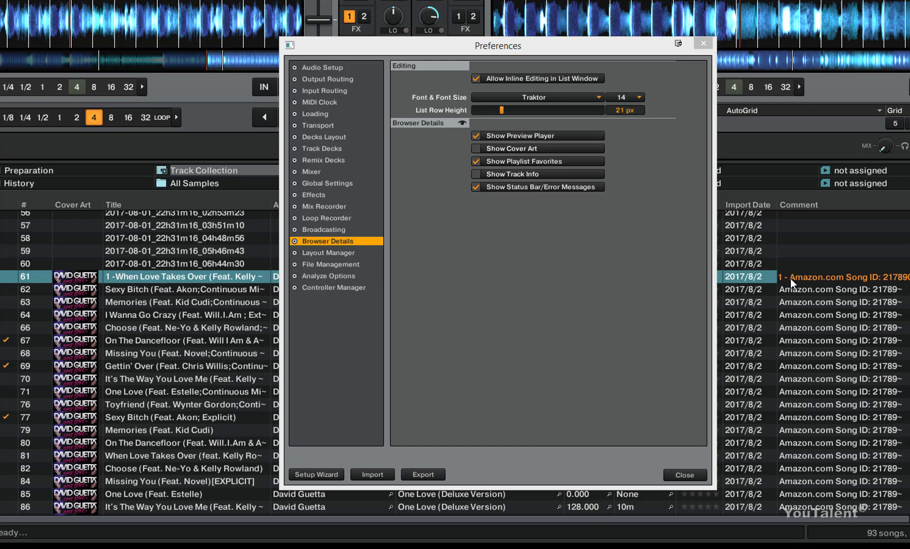
key(BackSpace)
key(BackSpace)
key(BackSpace)
key(BackSpace)
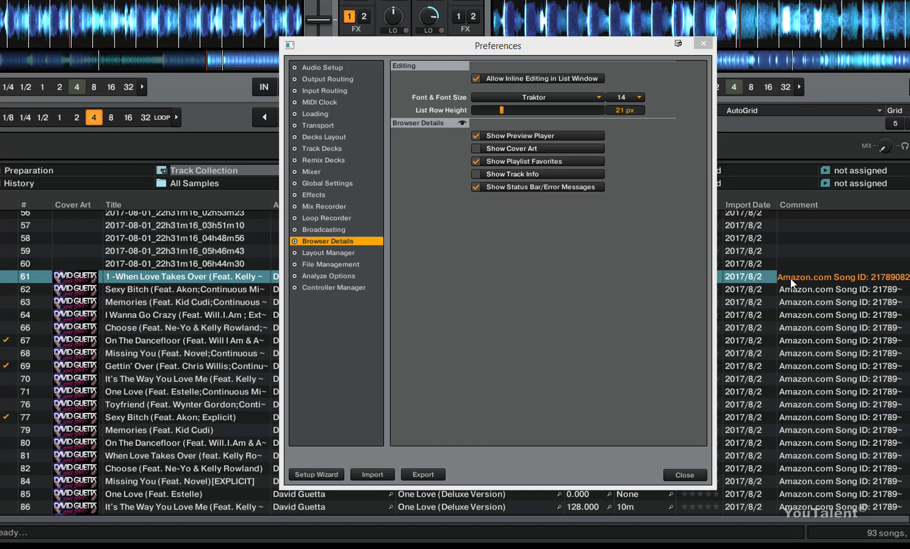
key(Return)
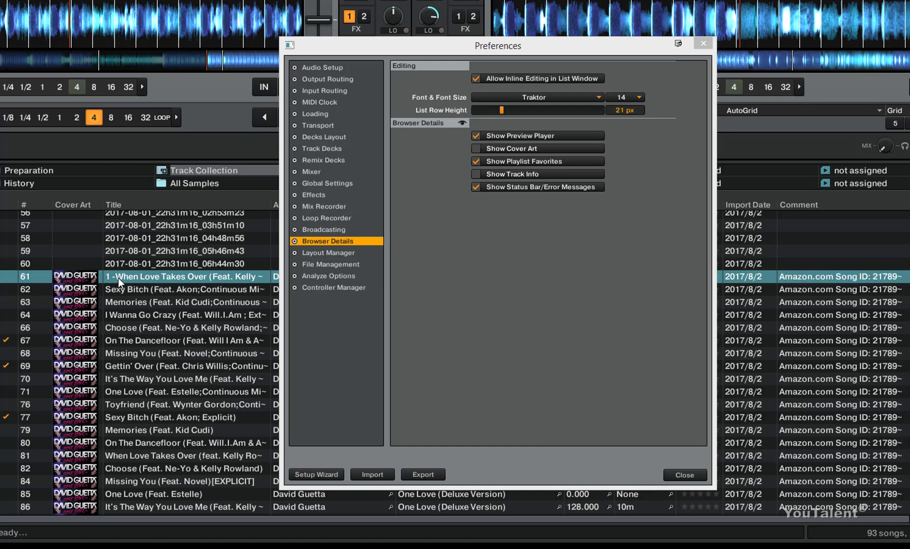
click(117, 274)
double_click(115, 275)
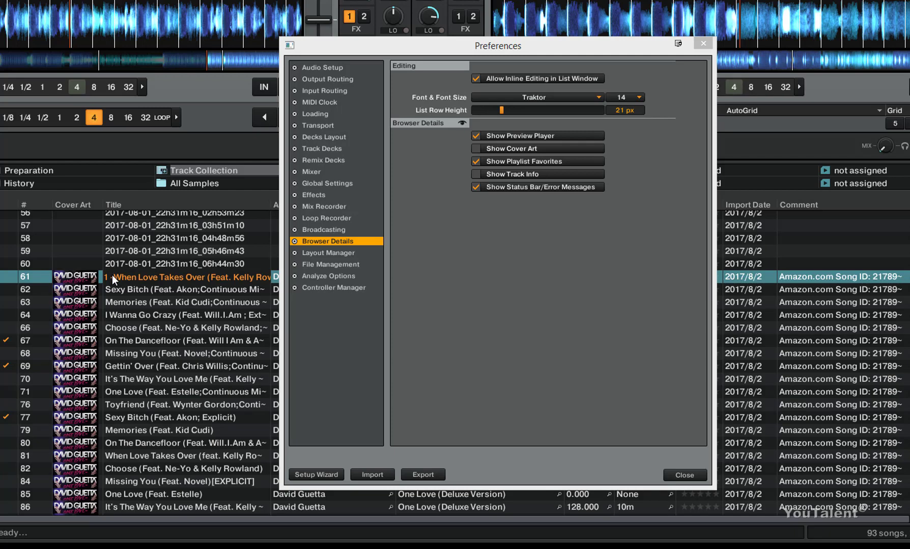
key(BackSpace)
key(BackSpace)
key(BackSpace)
key(BackSpace)
key(Return)
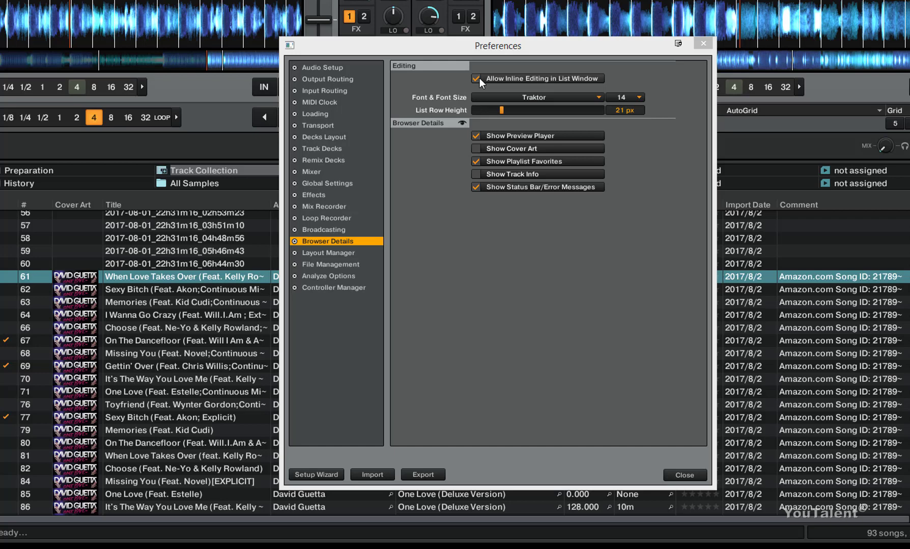
click(598, 97)
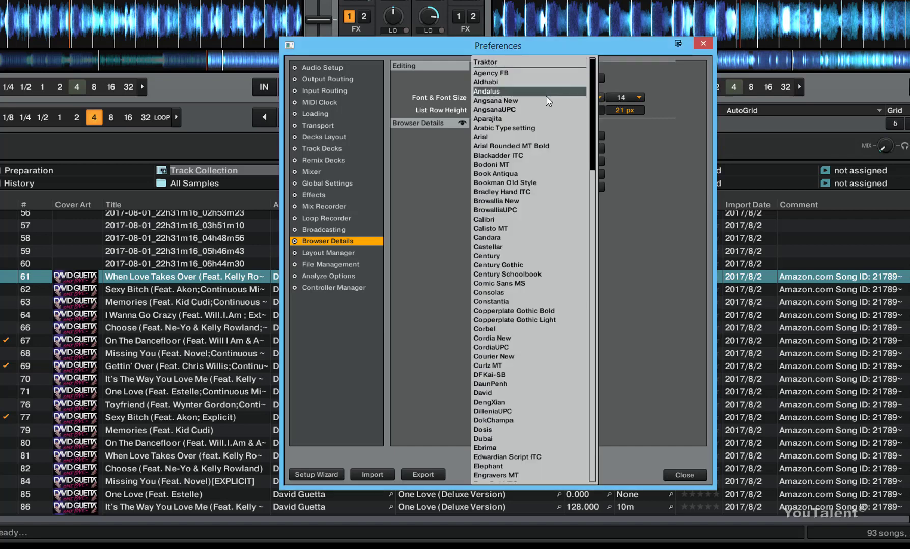
click(654, 81)
click(636, 97)
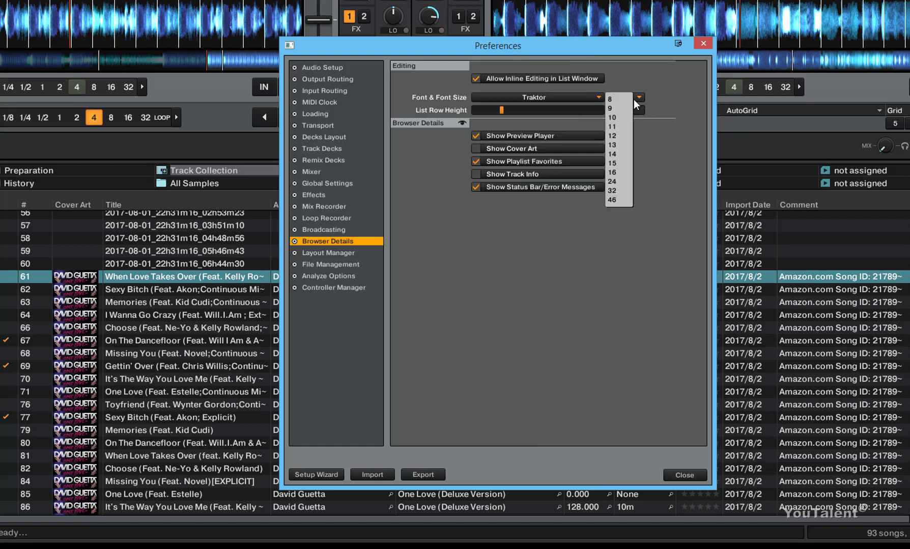
click(616, 136)
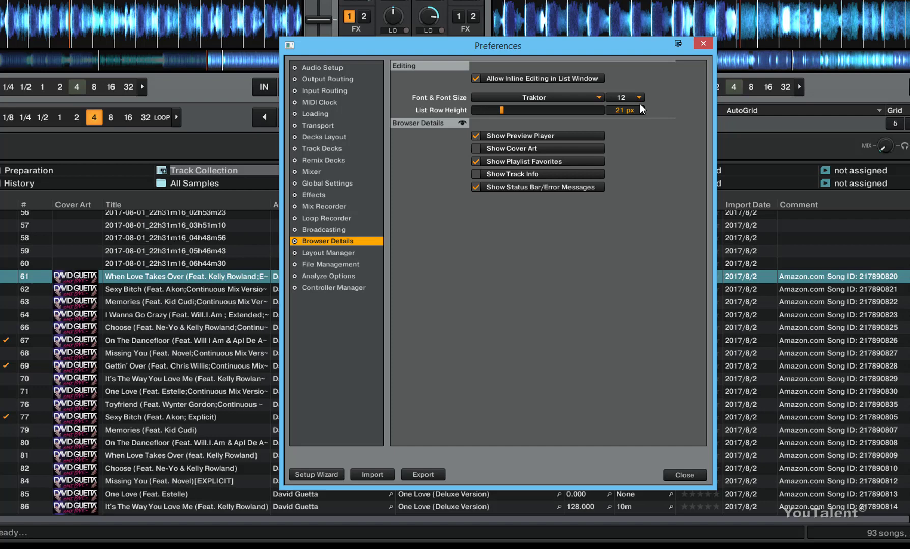
click(639, 97)
click(614, 153)
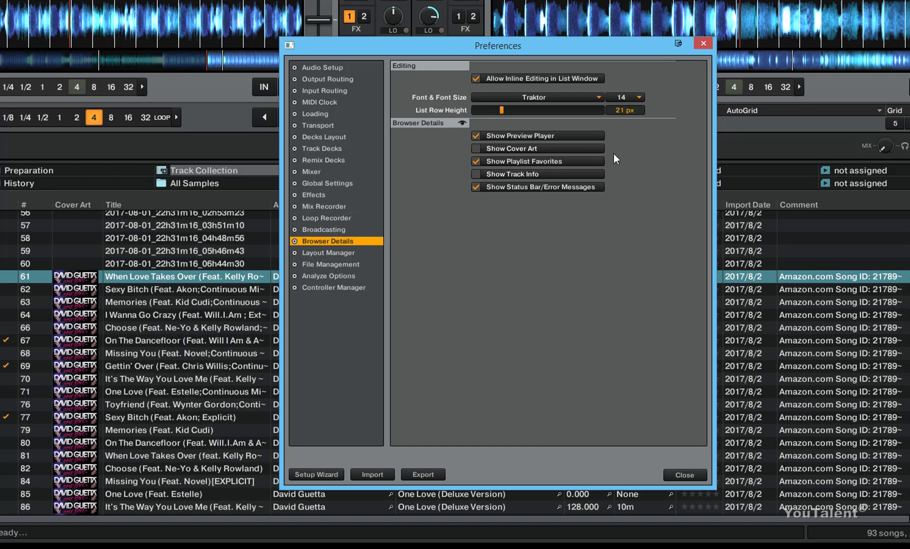
click(639, 97)
click(615, 194)
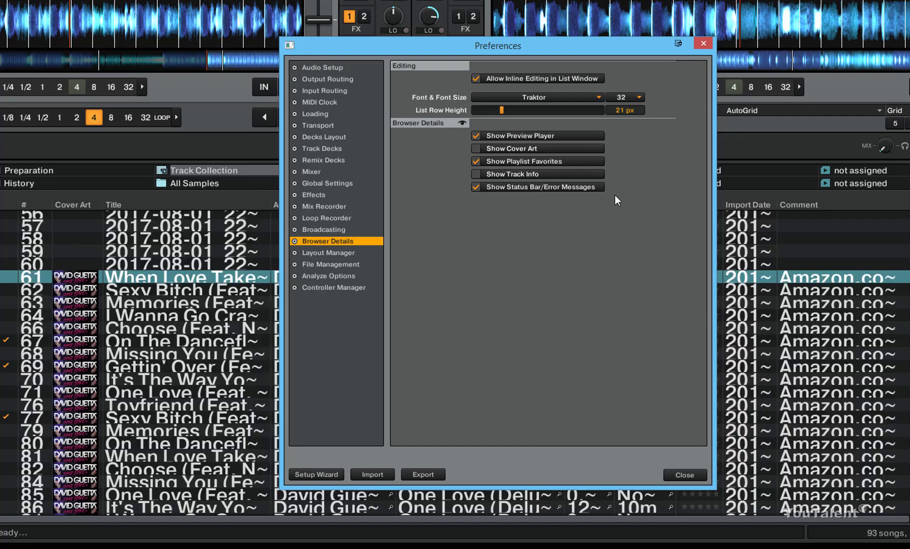
click(638, 97)
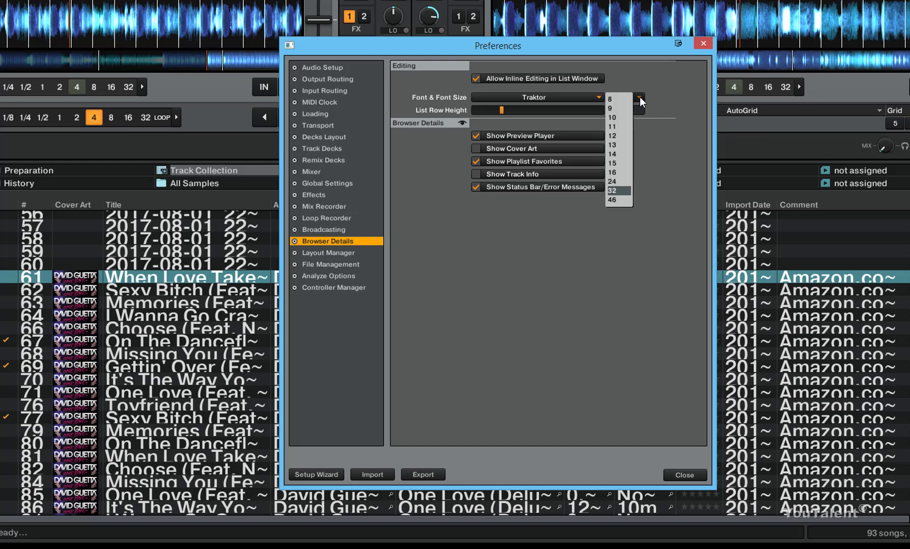
click(613, 154)
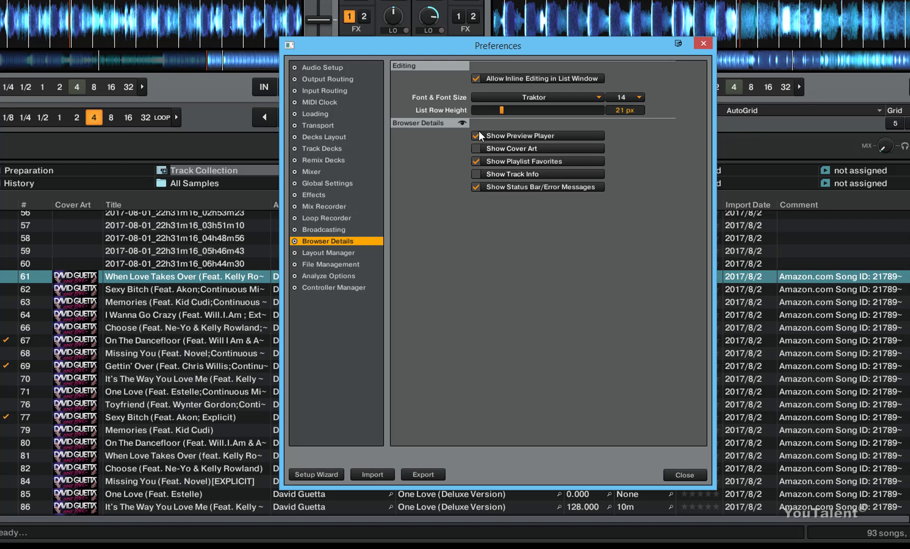
mouse_move(499, 109)
mouse_down()
mouse_move(537, 109)
mouse_move(492, 111)
mouse_up()
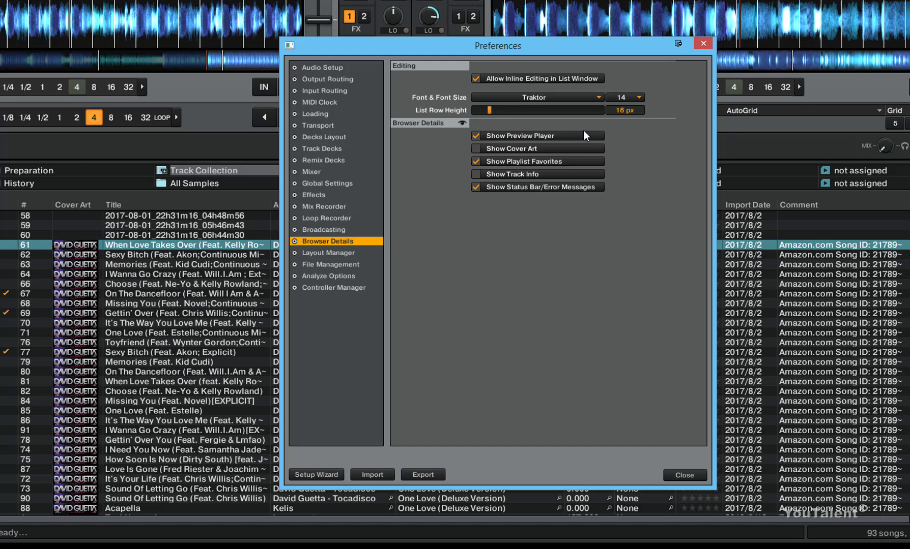
drag(490, 109, 501, 109)
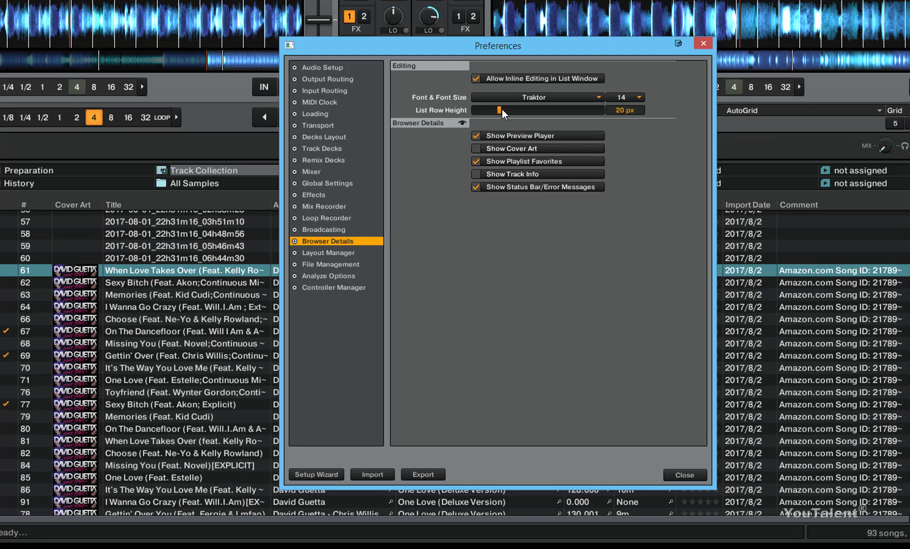
drag(502, 109, 504, 110)
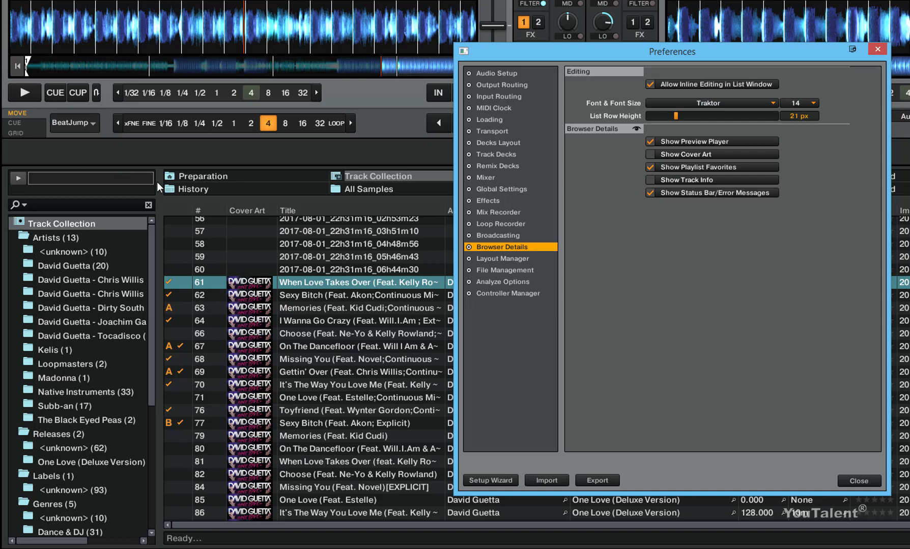
click(651, 142)
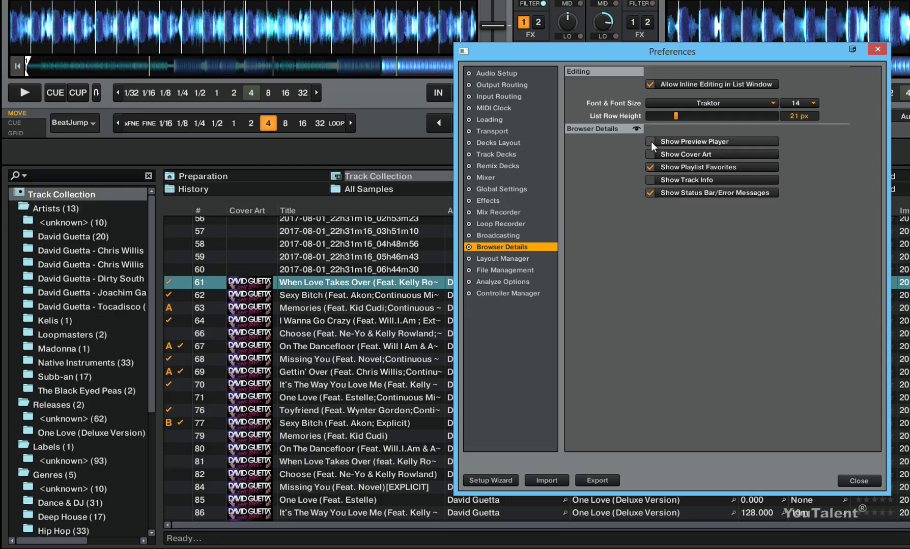
click(651, 141)
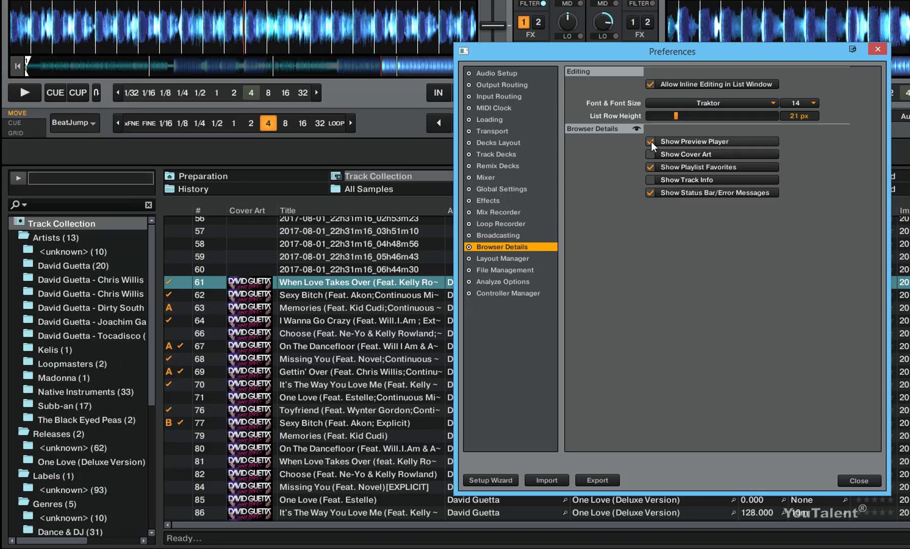
click(650, 156)
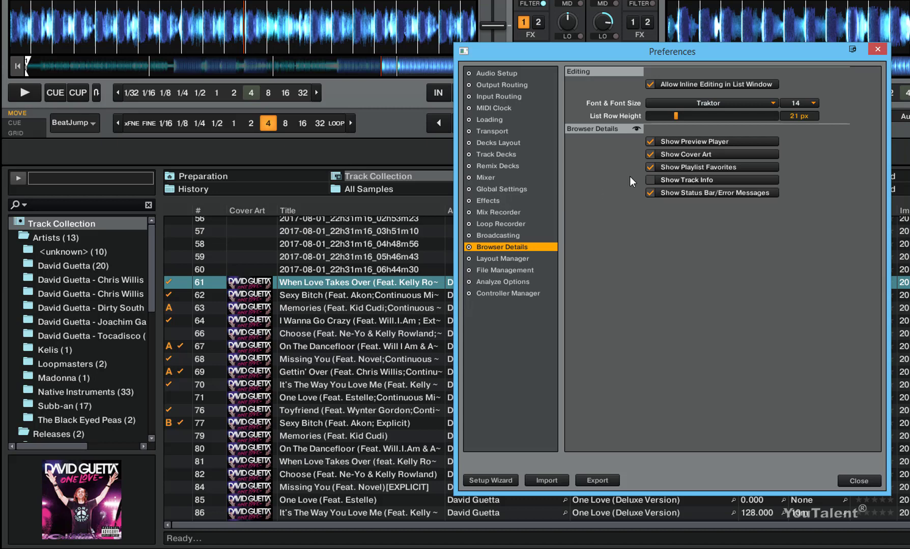
click(650, 154)
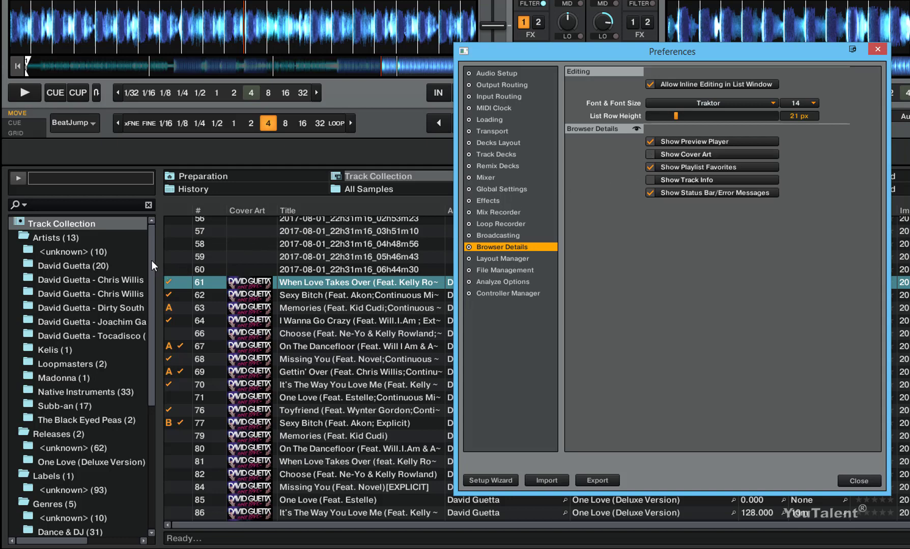
drag(152, 261, 153, 223)
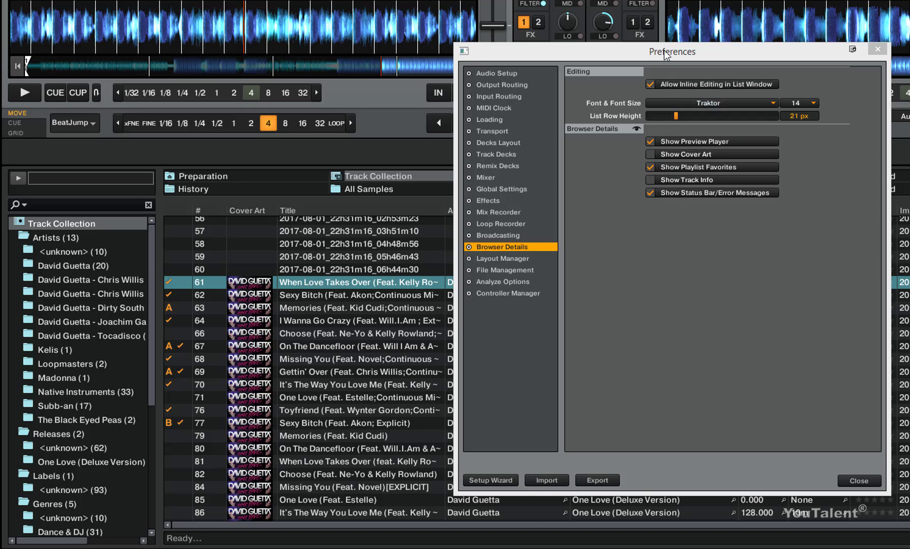
drag(664, 53, 647, 227)
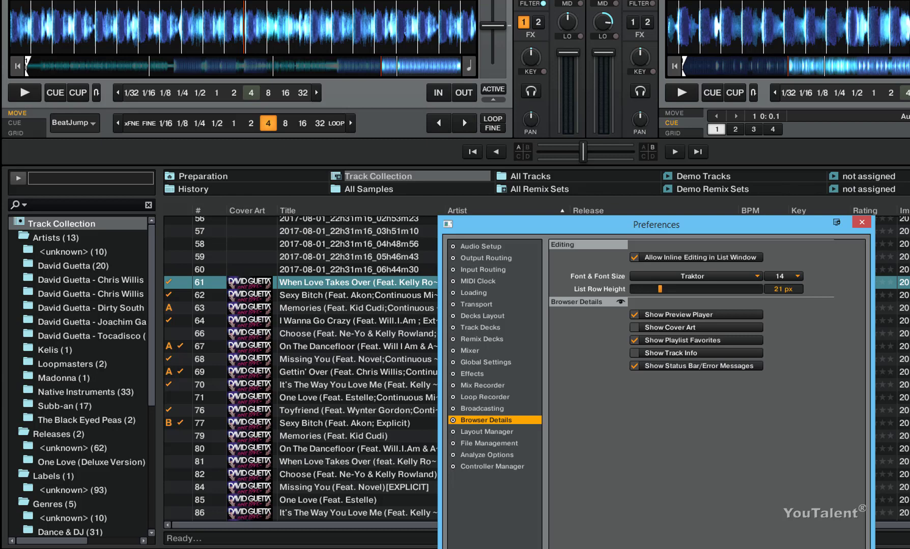
drag(703, 227, 743, 6)
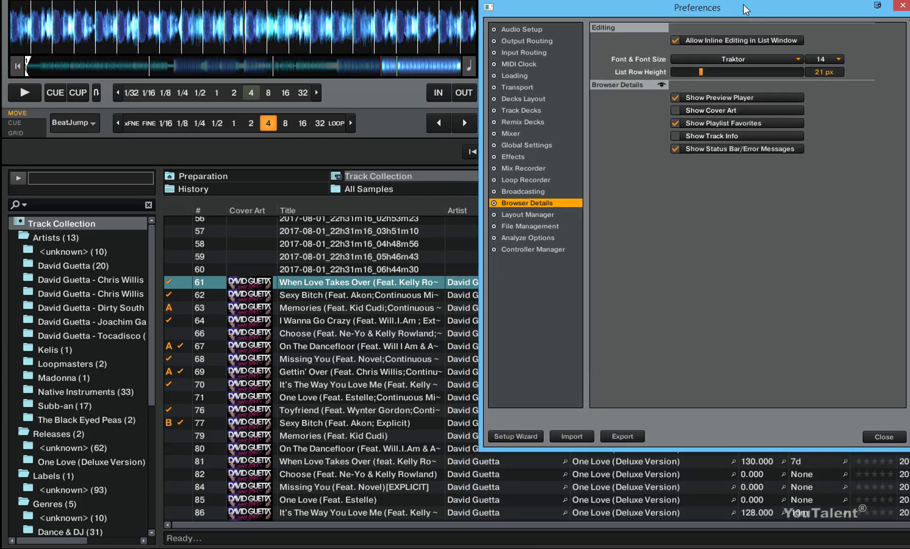
click(676, 118)
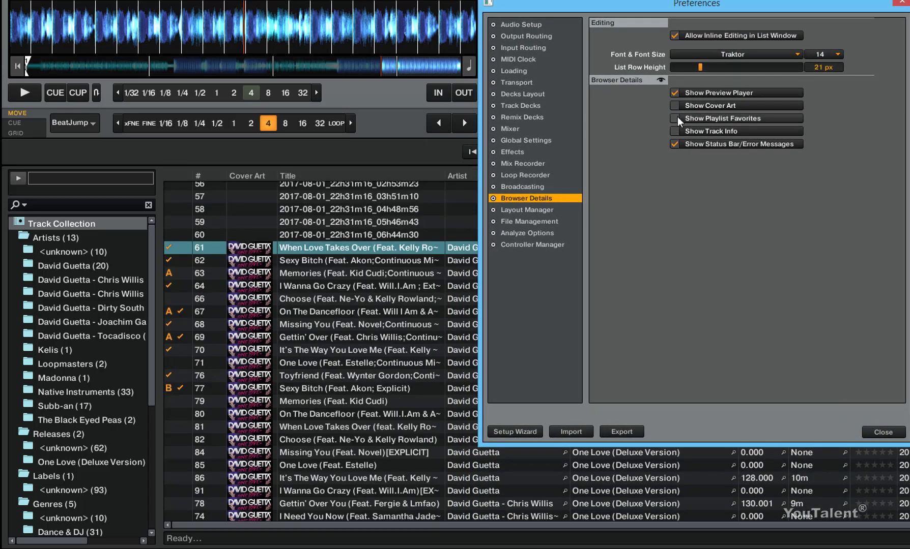
click(676, 118)
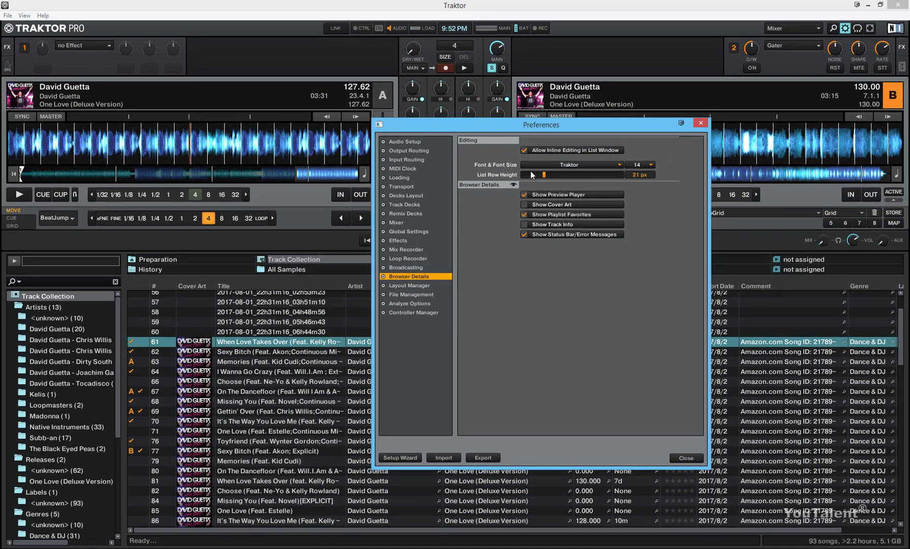
mouse_move(541, 130)
mouse_down()
mouse_move(527, 176)
mouse_move(525, 261)
mouse_move(529, 122)
mouse_up()
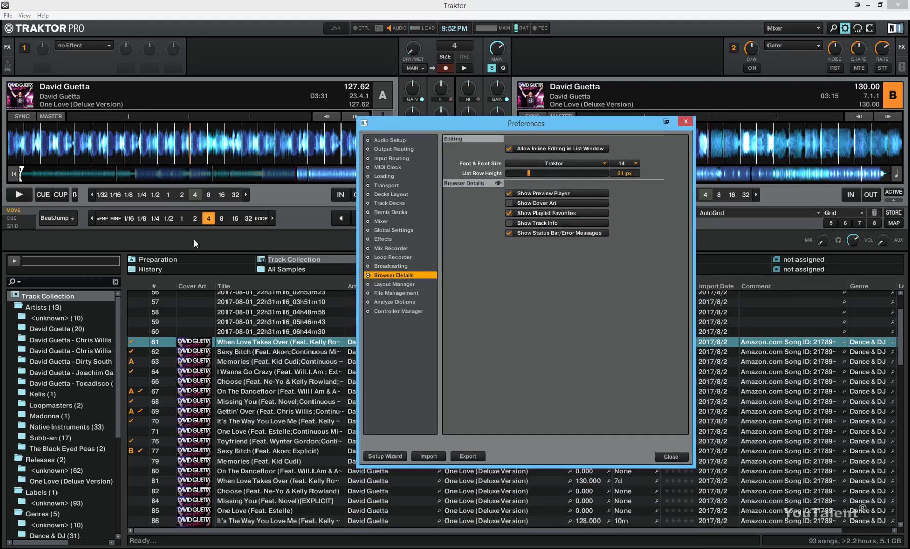
click(152, 262)
click(151, 269)
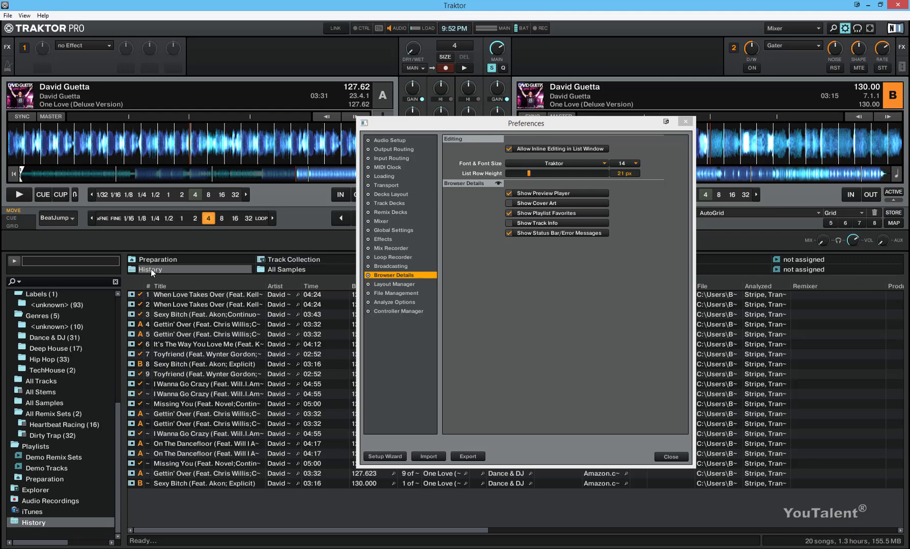
click(277, 258)
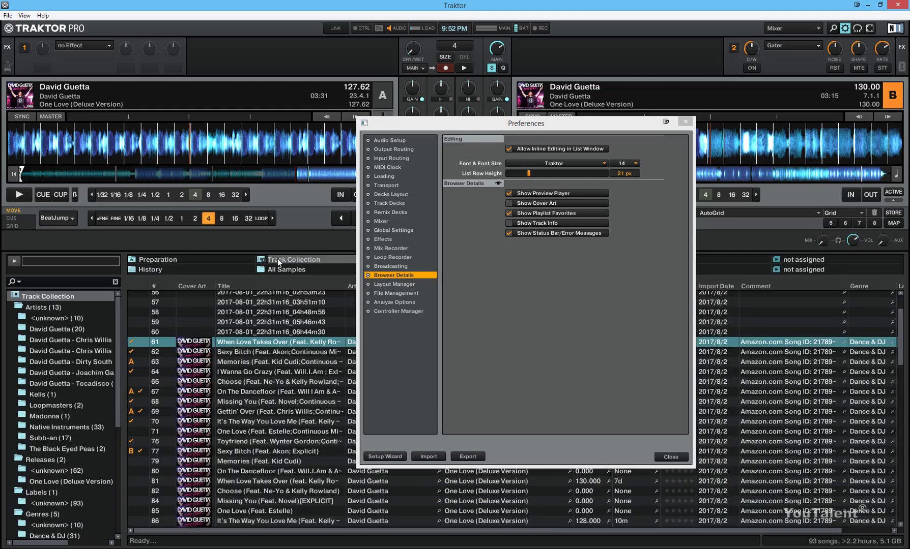
click(278, 269)
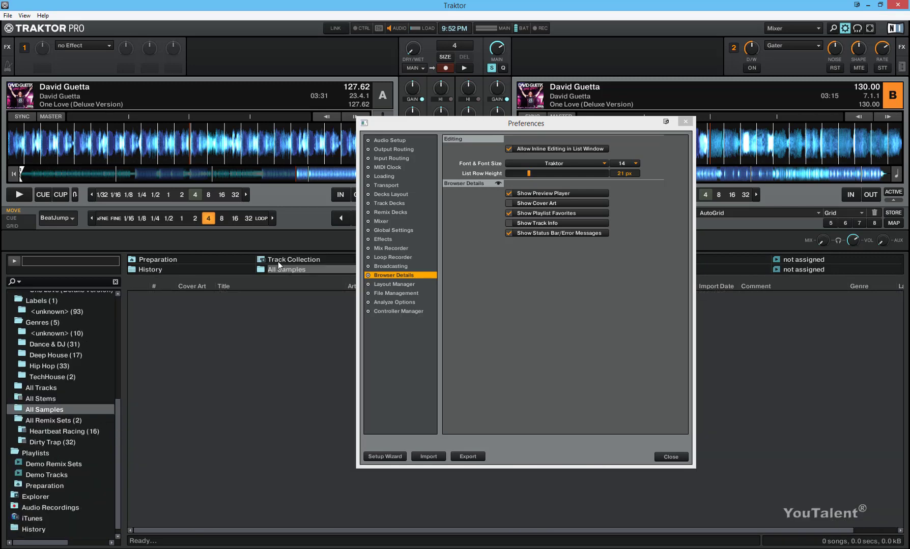
click(278, 261)
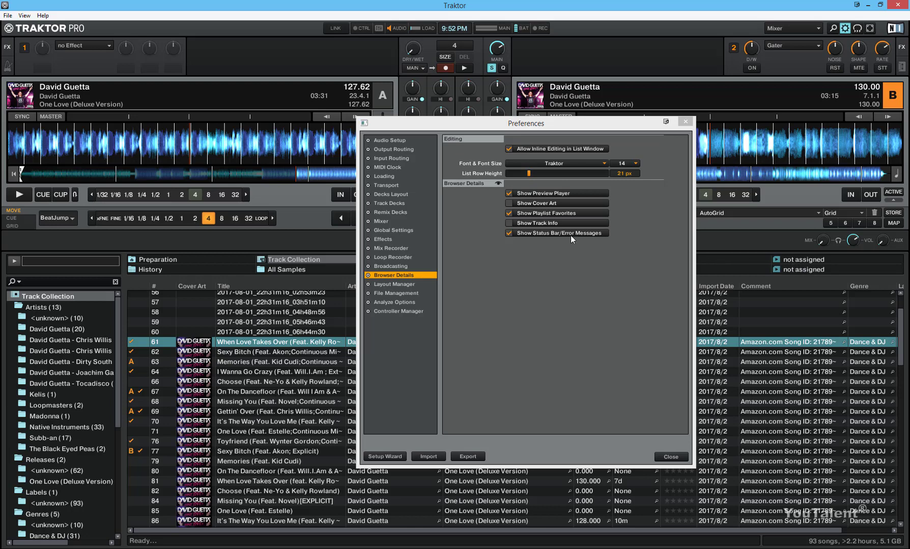
click(510, 223)
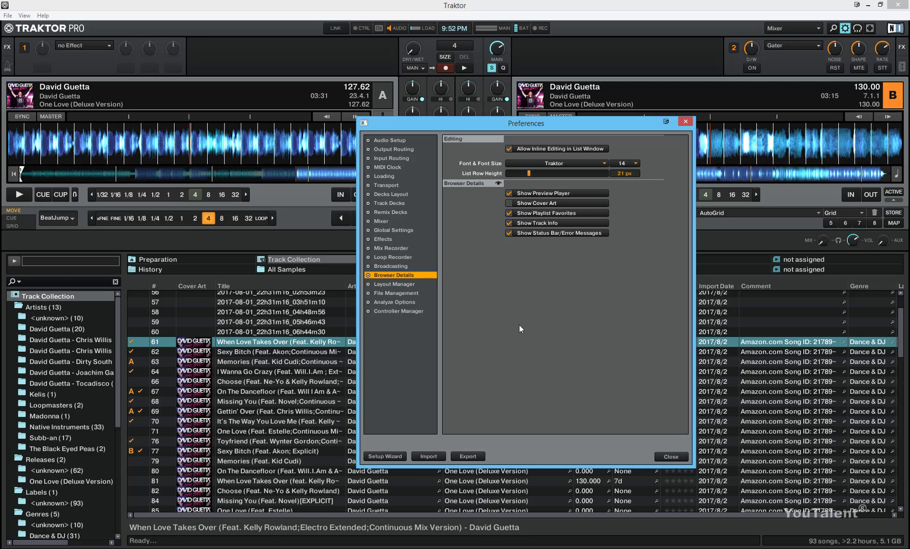
click(509, 224)
click(508, 233)
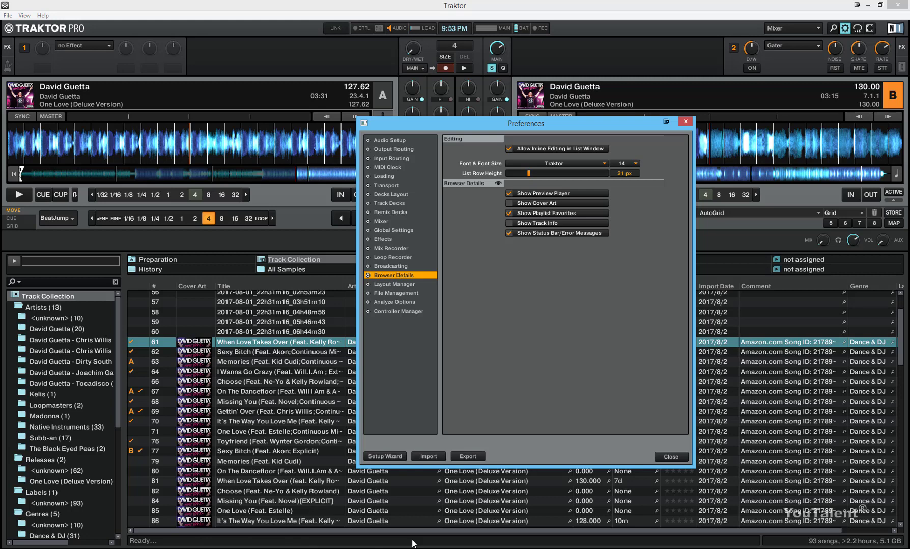
click(509, 233)
click(510, 232)
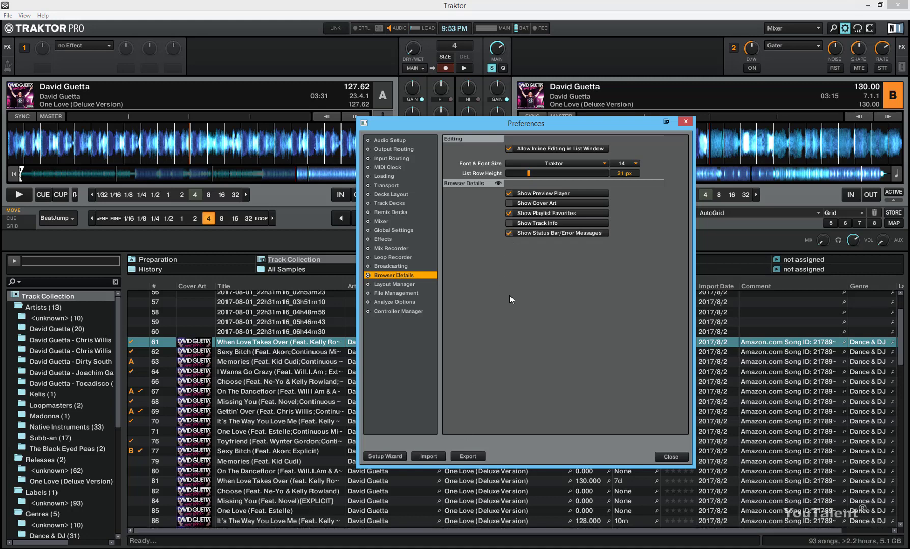